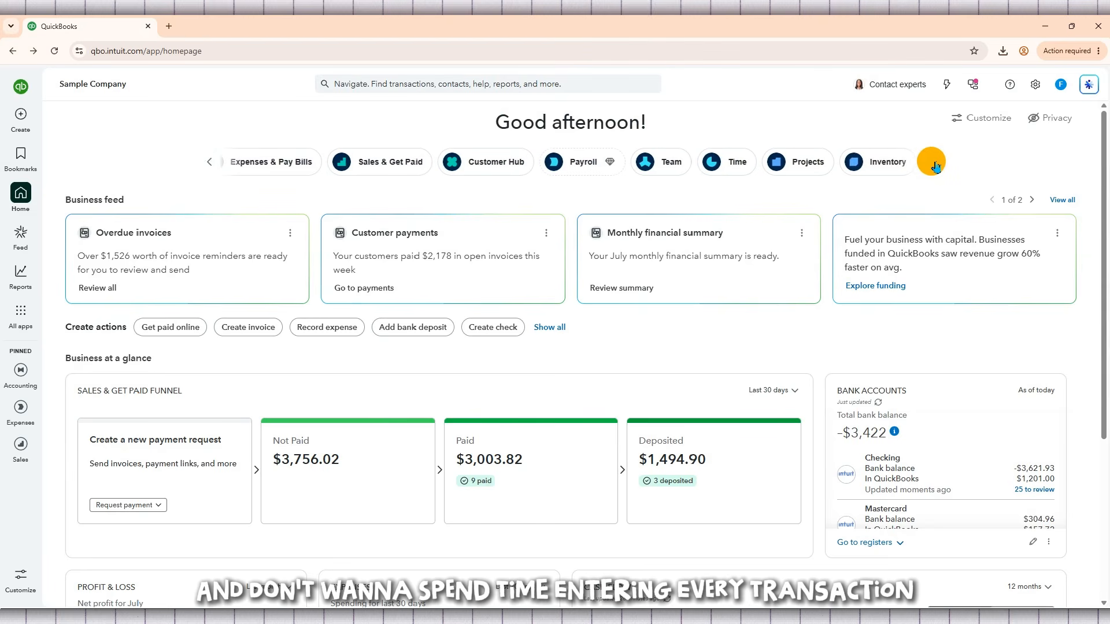
# Look through the app shortcuts and the business overview on the home page.
pyautogui.click(934, 164)
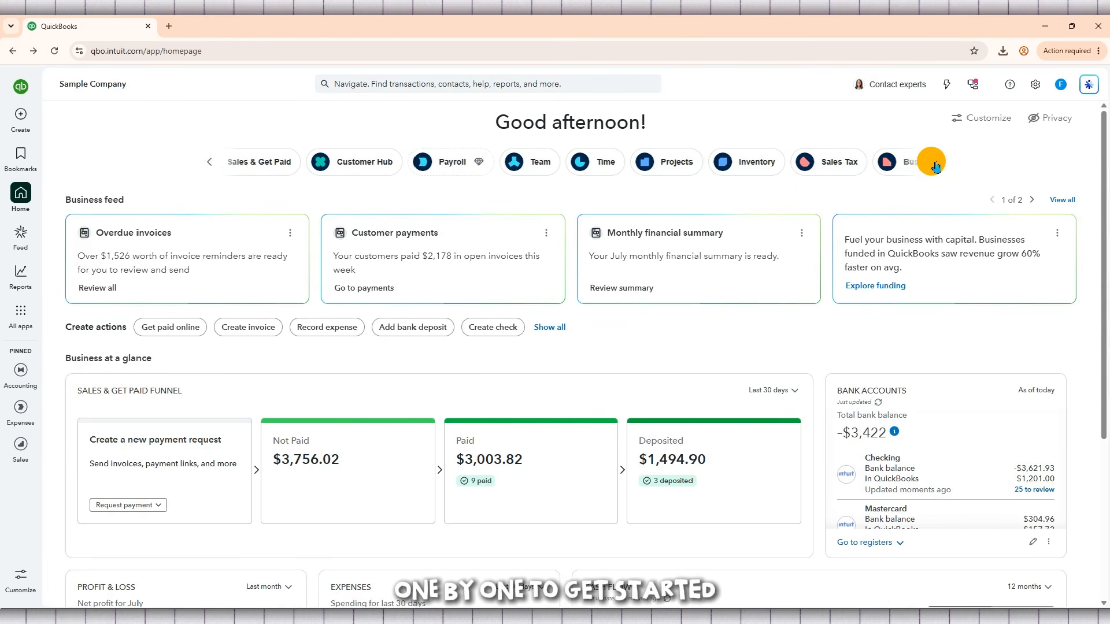
pyautogui.click(935, 164)
pyautogui.click(935, 164)
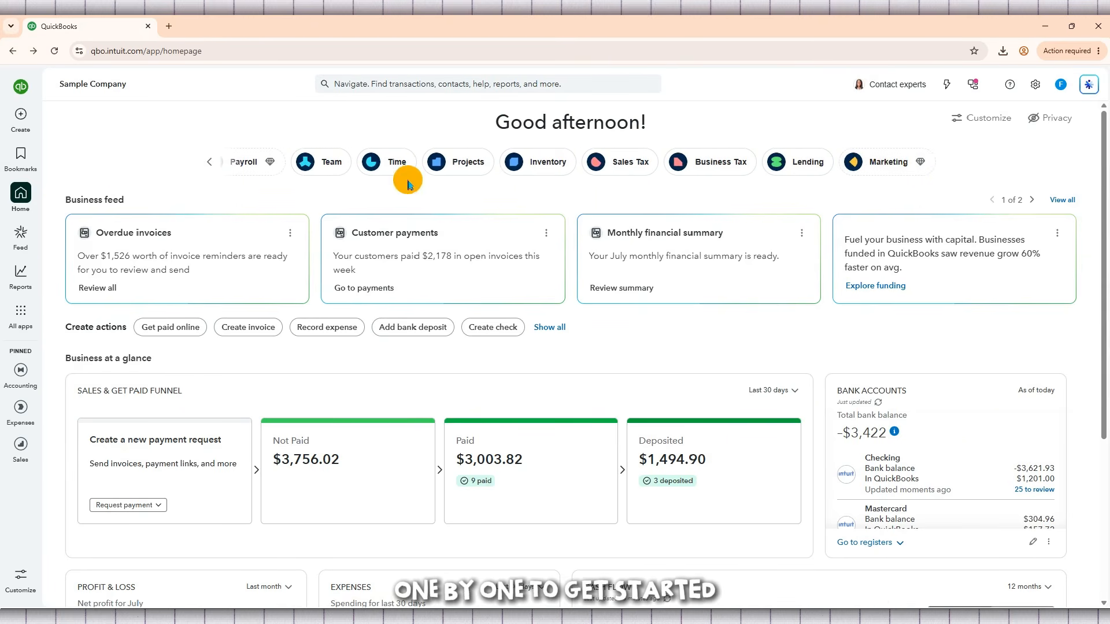
pyautogui.click(205, 166)
pyautogui.click(205, 166)
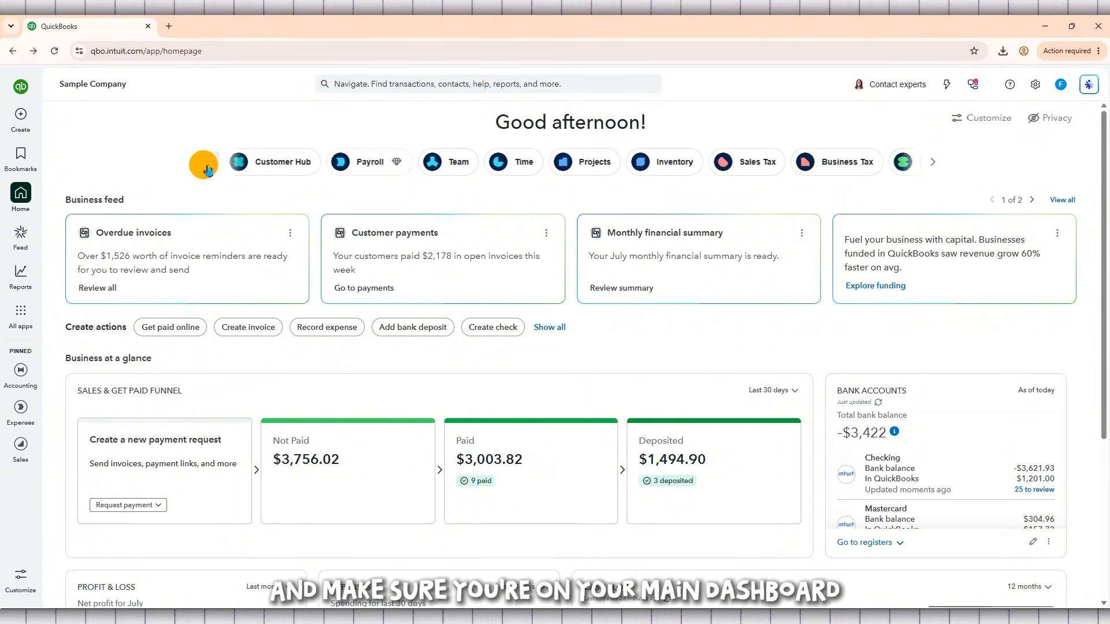
pyautogui.click(205, 167)
pyautogui.click(205, 167)
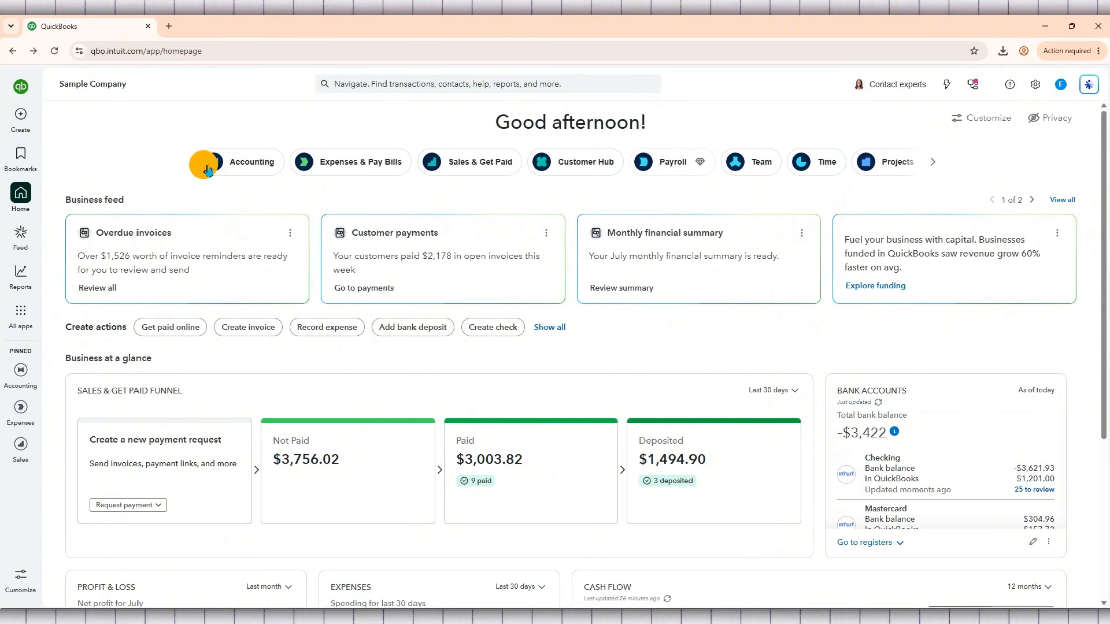
pyautogui.scroll(-5, 123, 185)
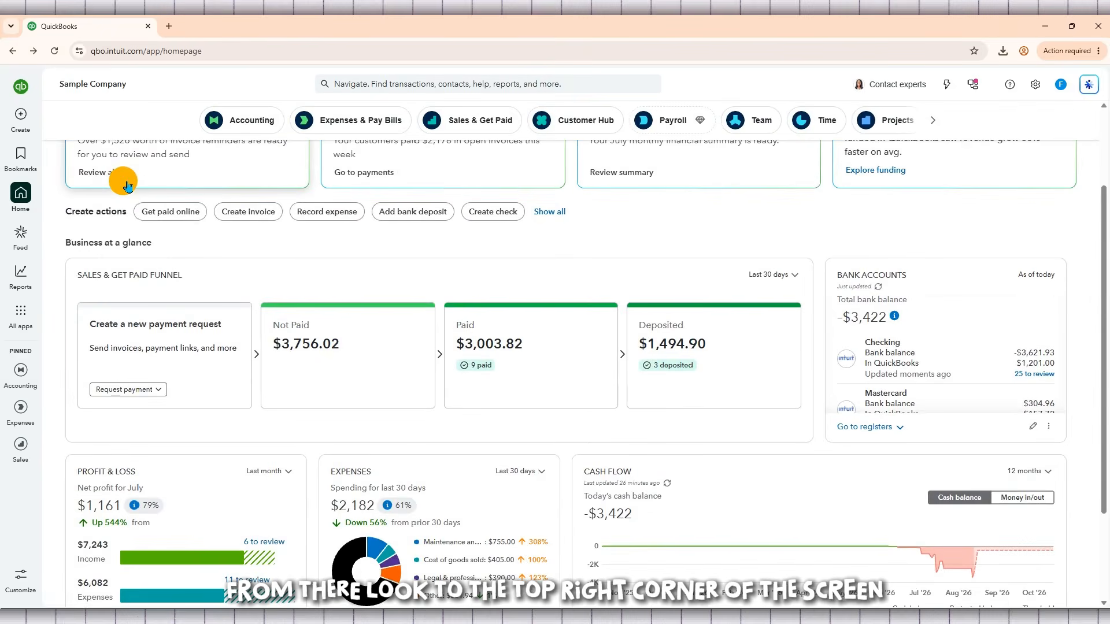
pyautogui.scroll(5, 123, 185)
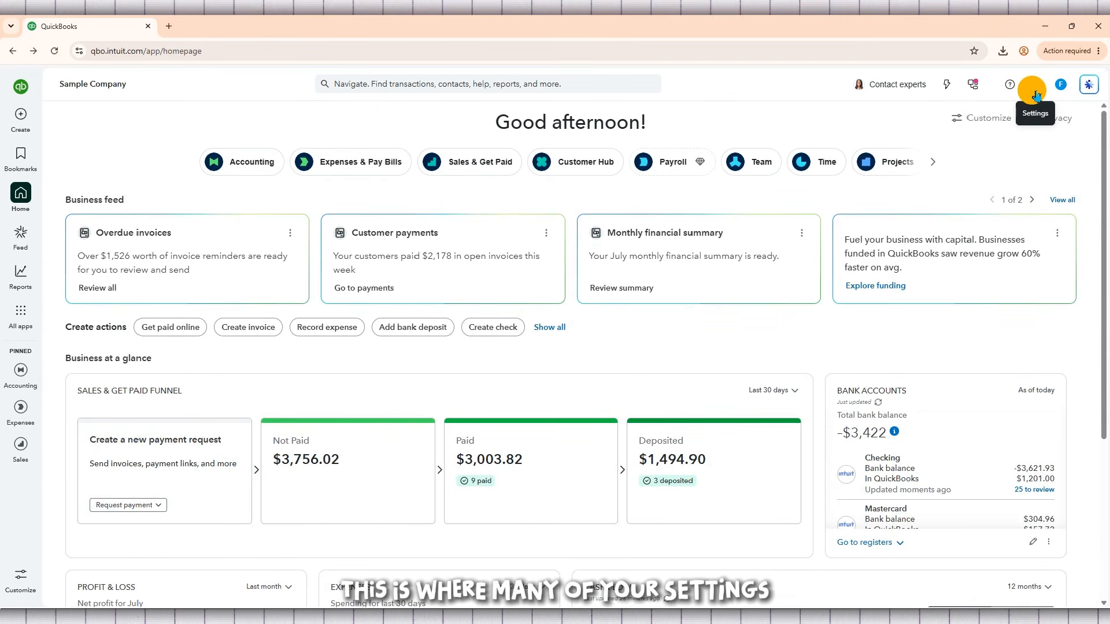
# Open the Import data page from the company's settings tools.
pyautogui.click(1038, 91)
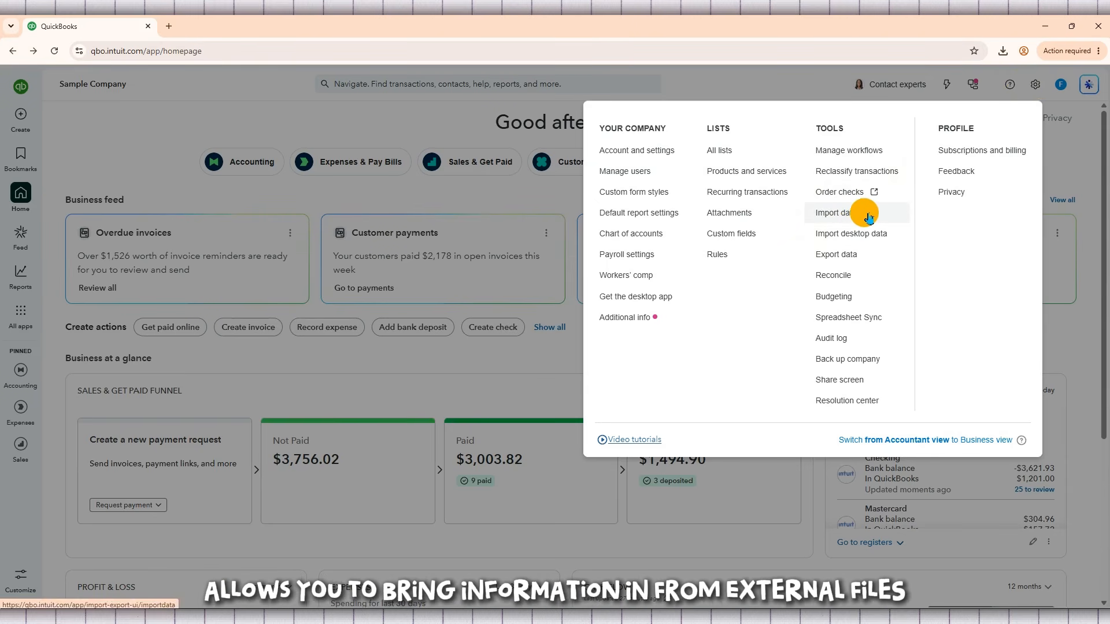
pyautogui.click(888, 217)
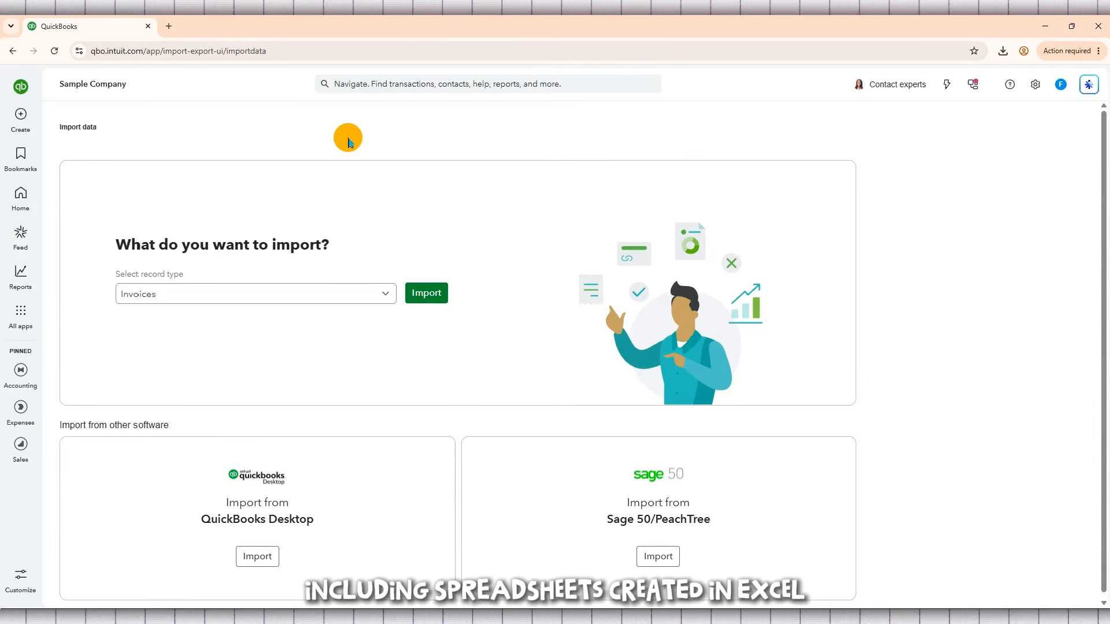
pyautogui.scroll(-1, 344, 133)
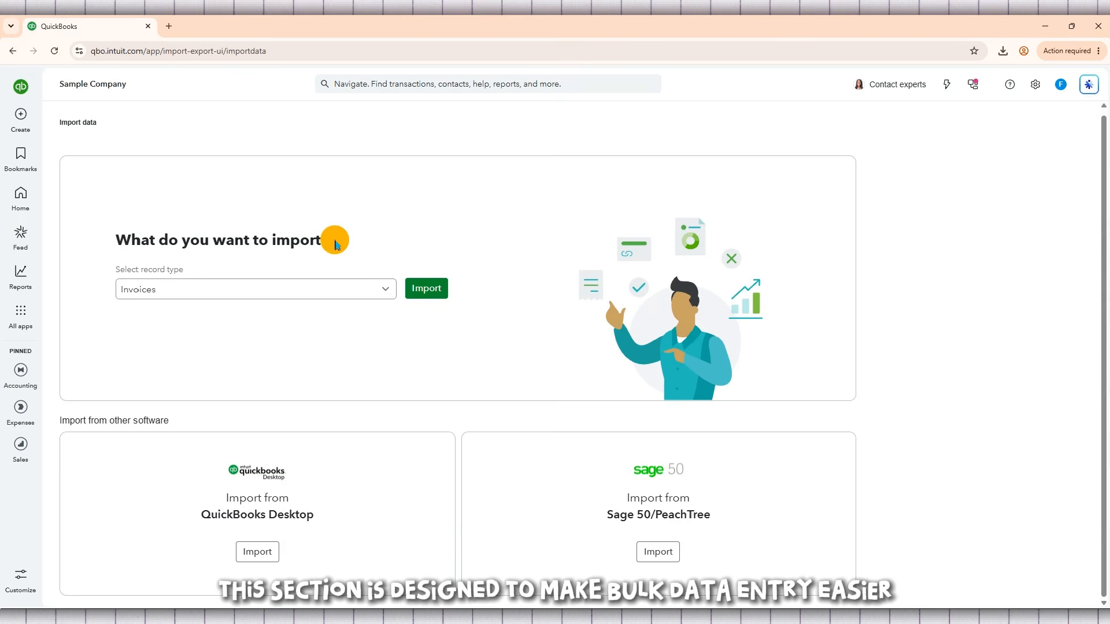
pyautogui.moveTo(338, 238); pyautogui.dragTo(128, 248)
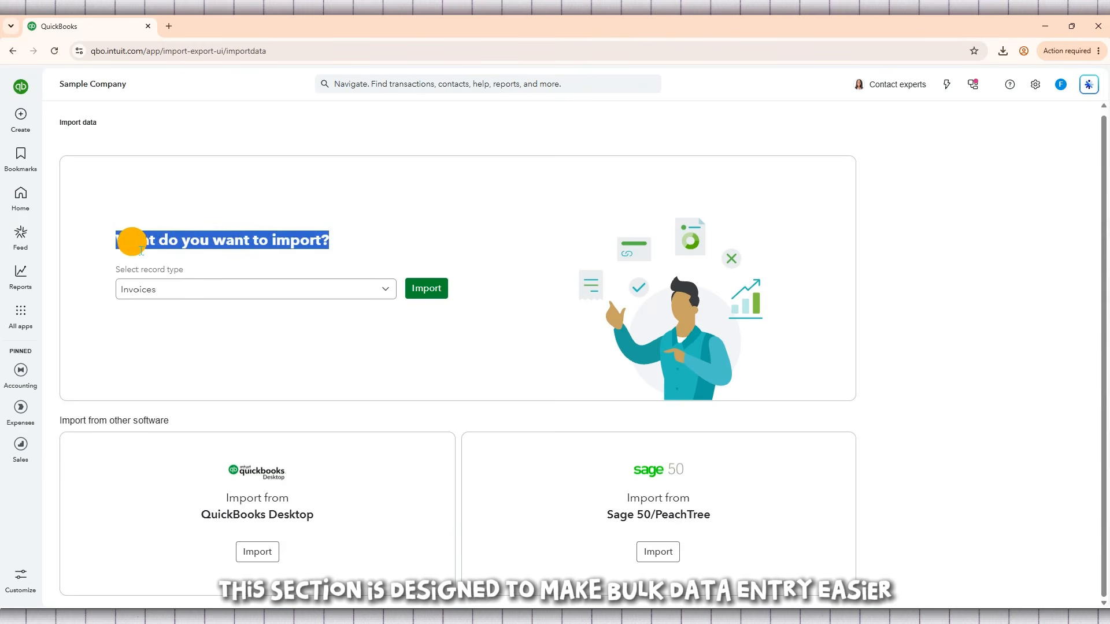
pyautogui.tripleClick(138, 242)
pyautogui.click(261, 242)
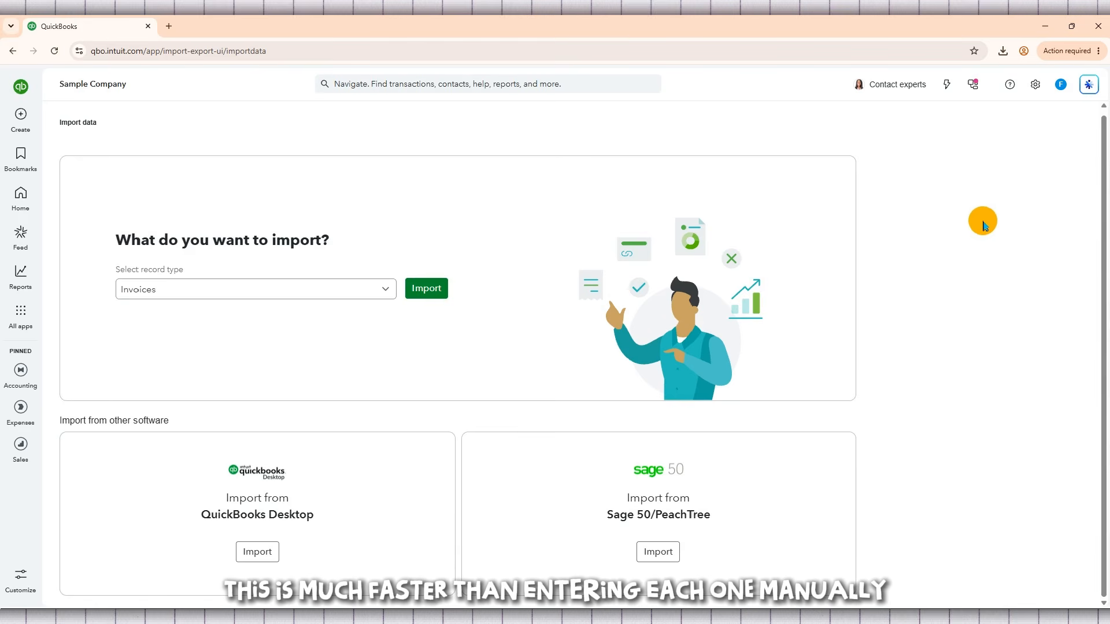
pyautogui.moveTo(112, 240); pyautogui.dragTo(332, 238)
pyautogui.click(337, 243)
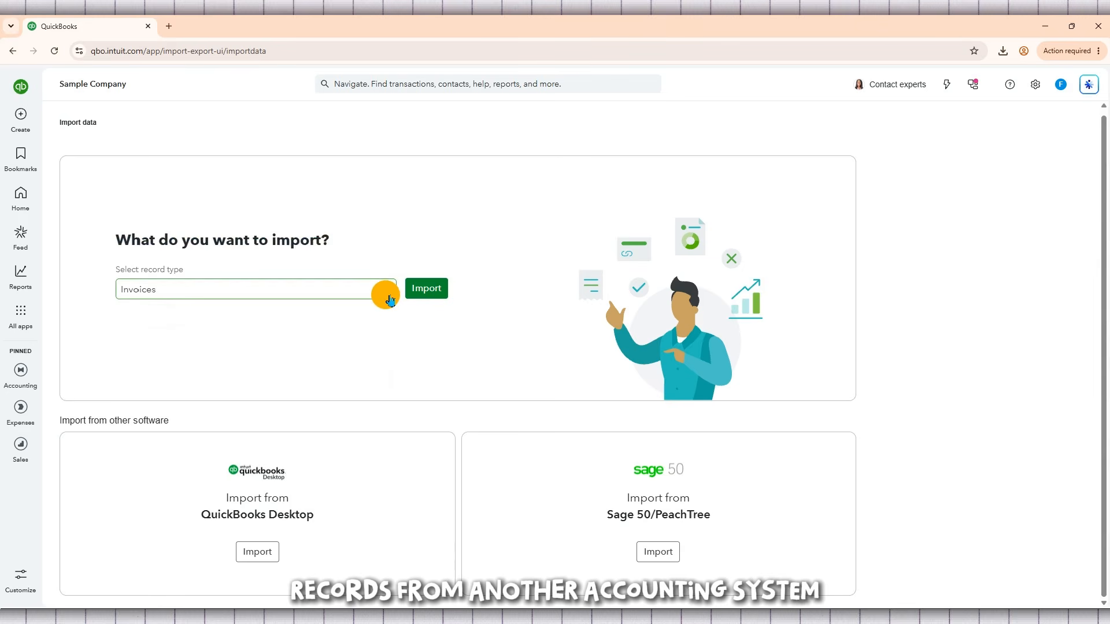
# Set the record type for the import to Journal Entries.
pyautogui.click(390, 300)
pyautogui.scroll(3, 350, 352)
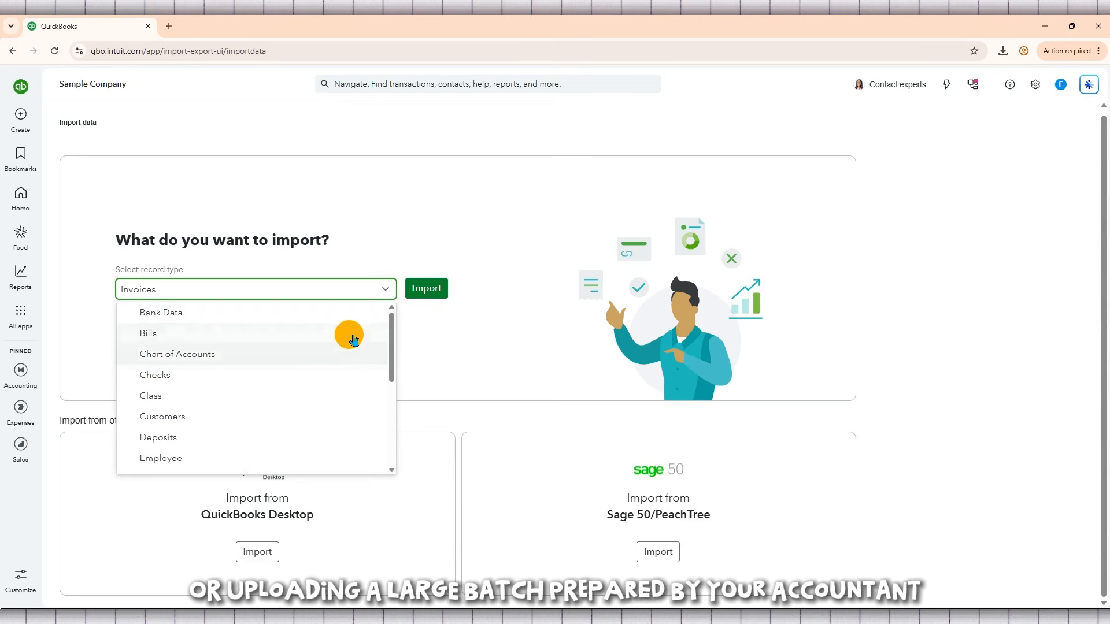
pyautogui.scroll(-3, 312, 315)
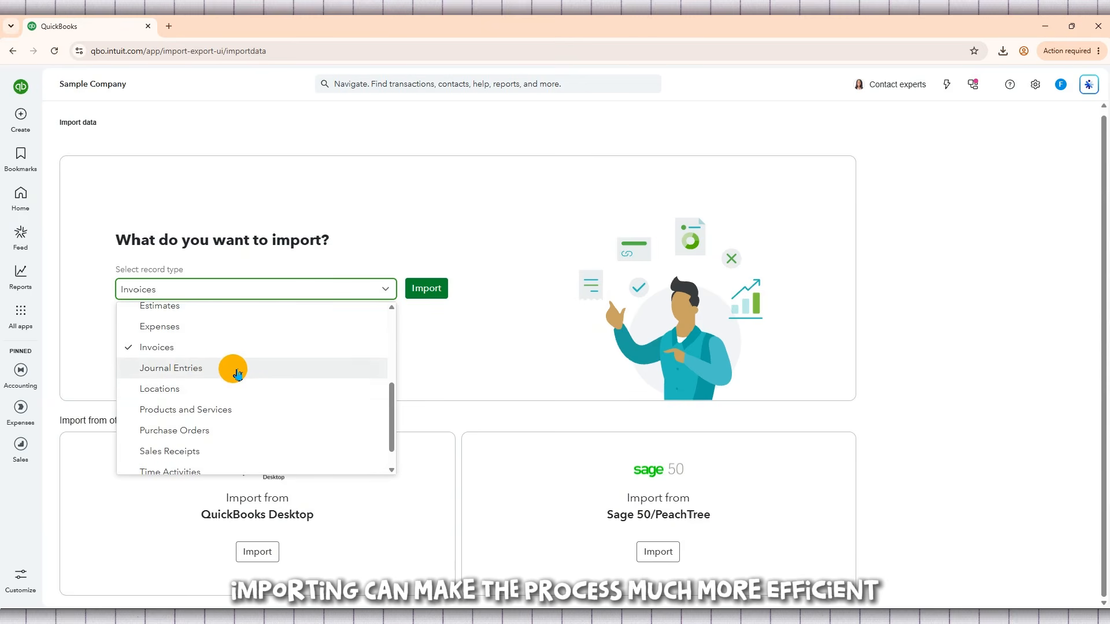
pyautogui.scroll(-2, 292, 374)
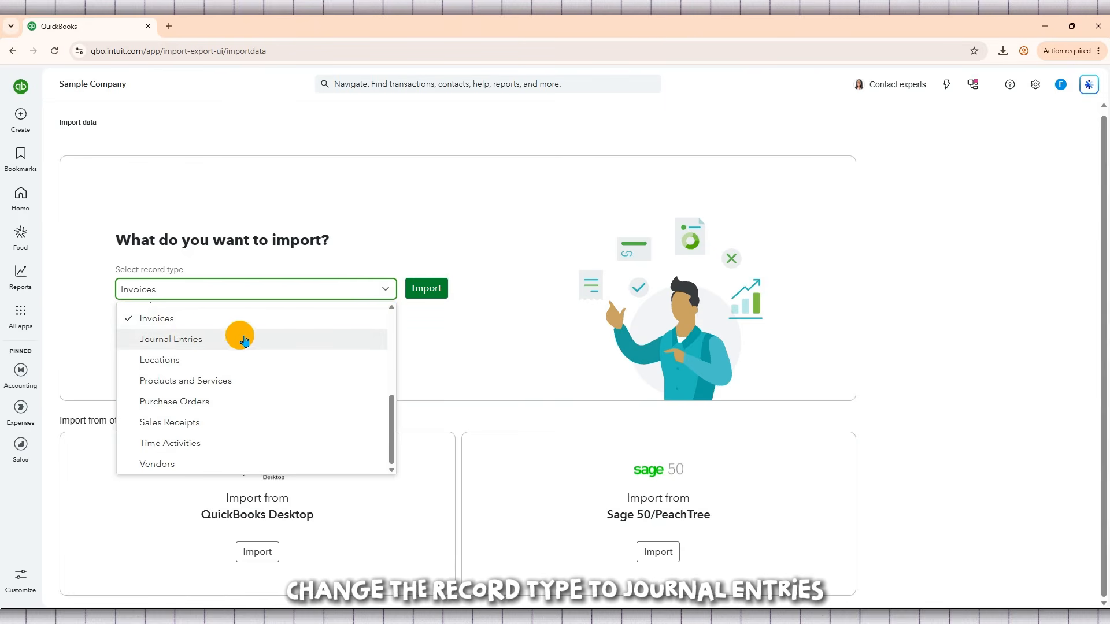
pyautogui.click(292, 344)
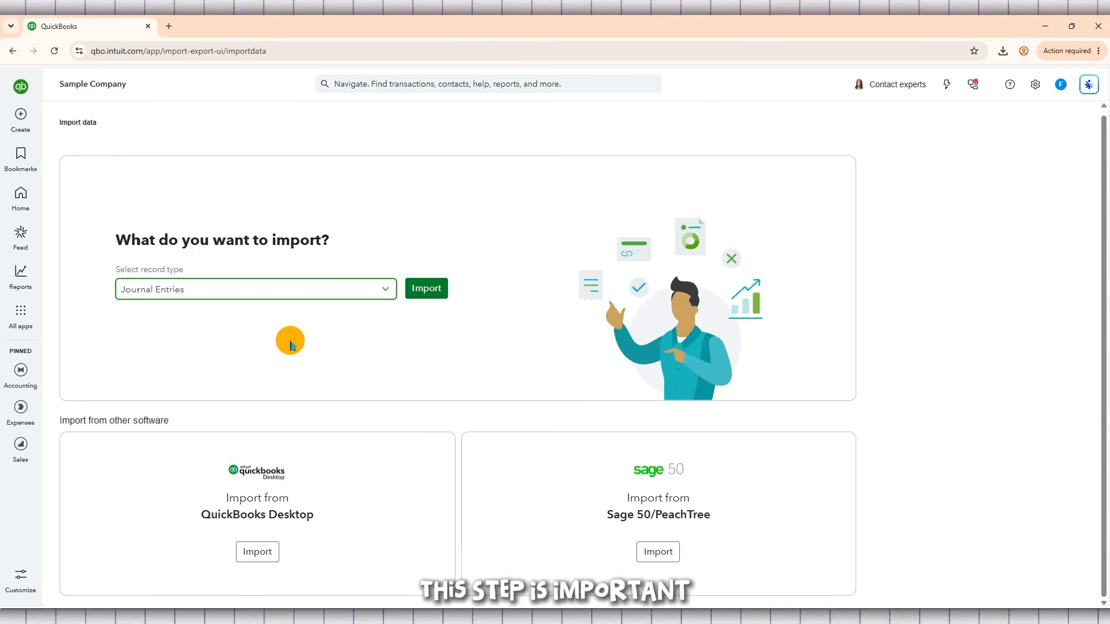
pyautogui.click(212, 292)
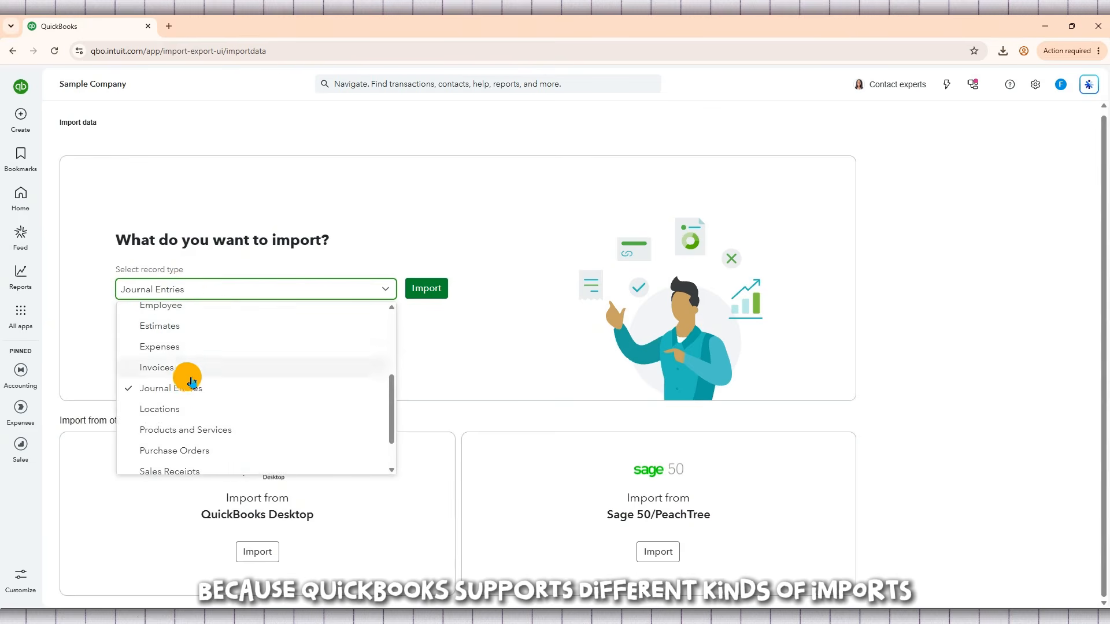
pyautogui.click(228, 393)
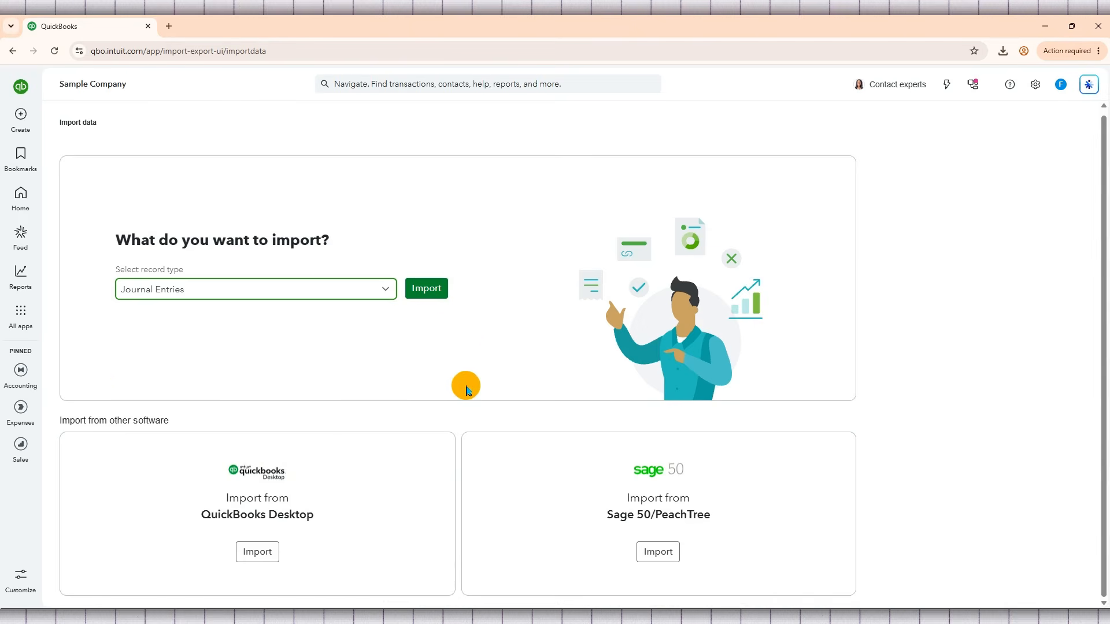
pyautogui.moveTo(332, 240); pyautogui.dragTo(112, 240)
pyautogui.click(112, 240)
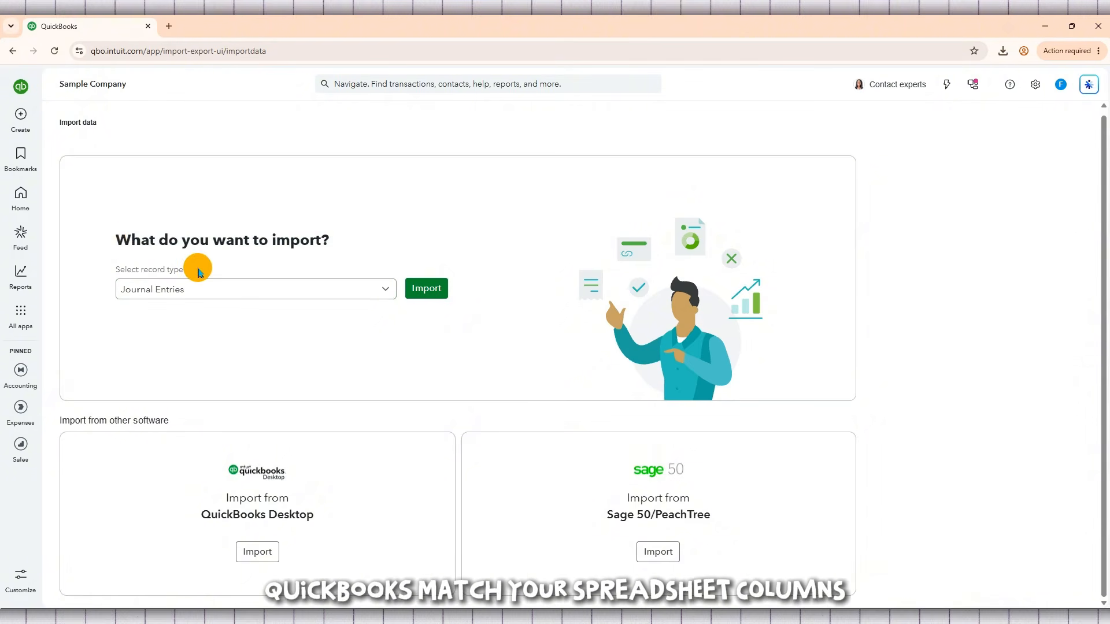
pyautogui.moveTo(198, 268); pyautogui.dragTo(110, 268)
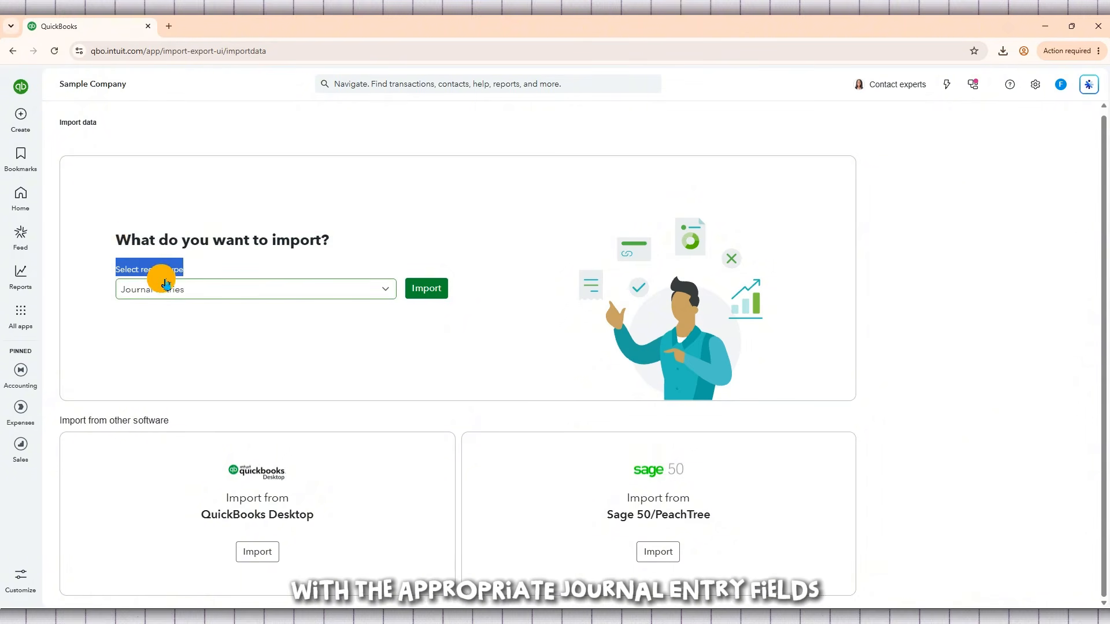
pyautogui.click(248, 370)
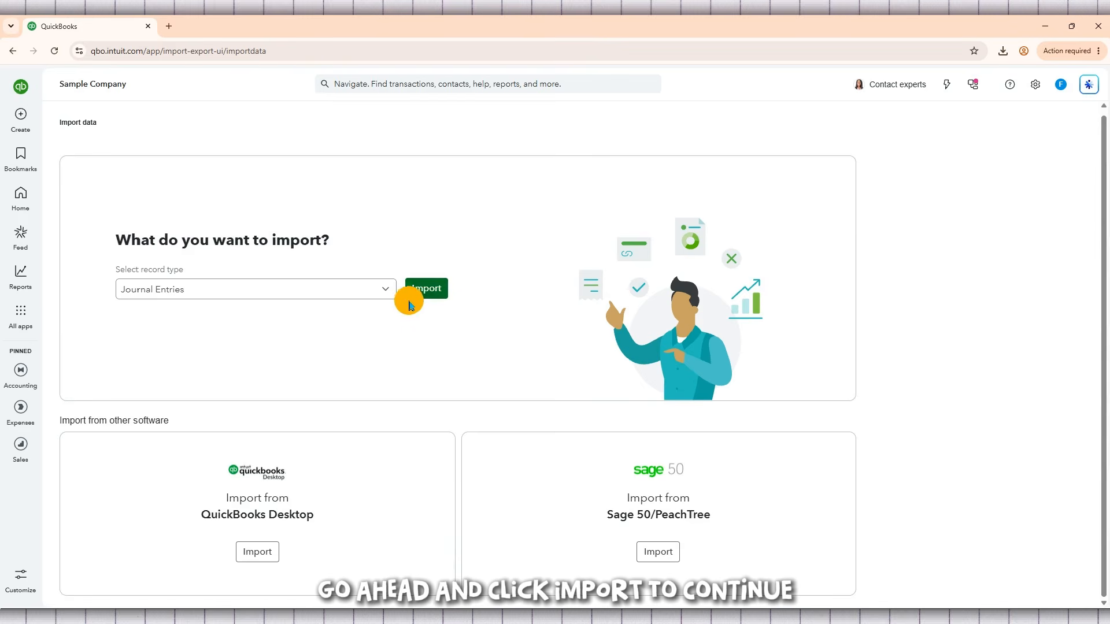
# Start the journal entries import and proceed with uploading a file as the import method.
pyautogui.click(440, 299)
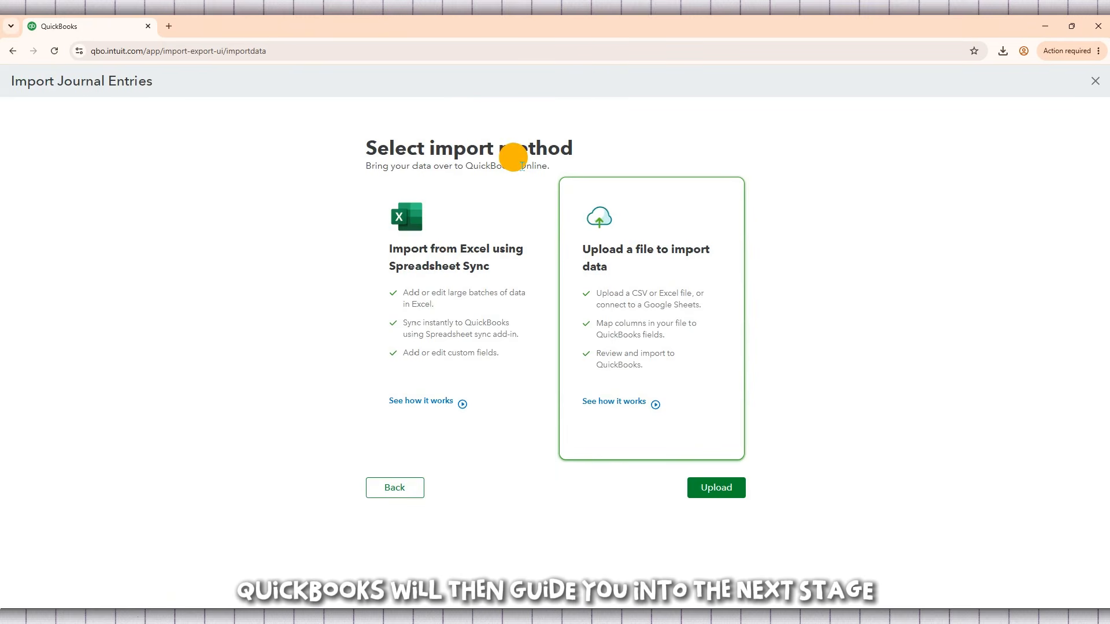
pyautogui.moveTo(371, 155); pyautogui.dragTo(333, 168)
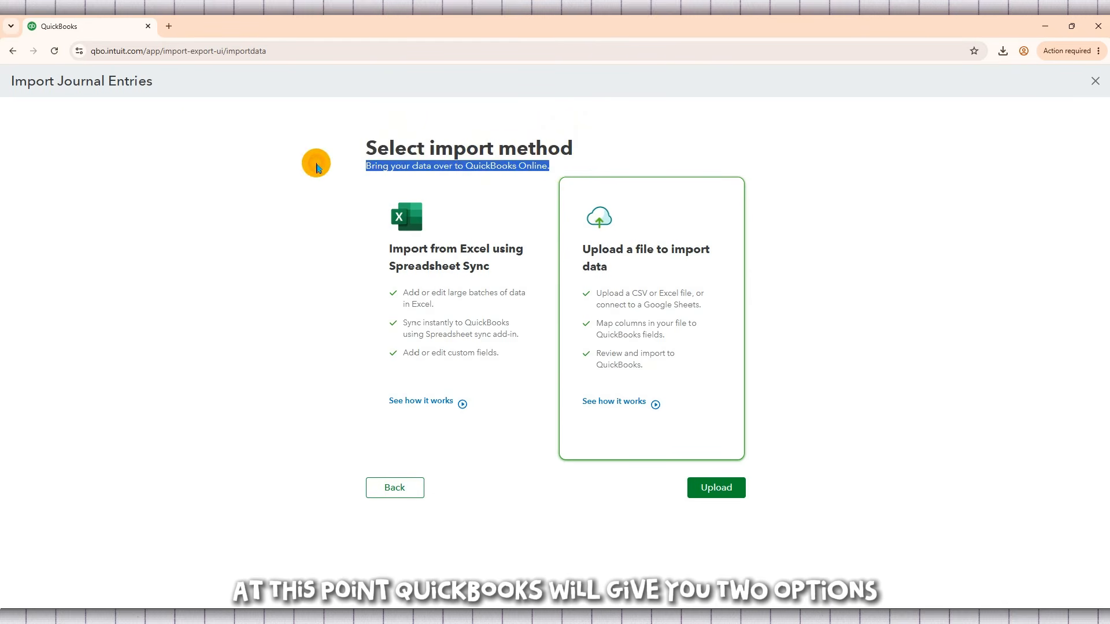
pyautogui.click(317, 168)
pyautogui.click(435, 252)
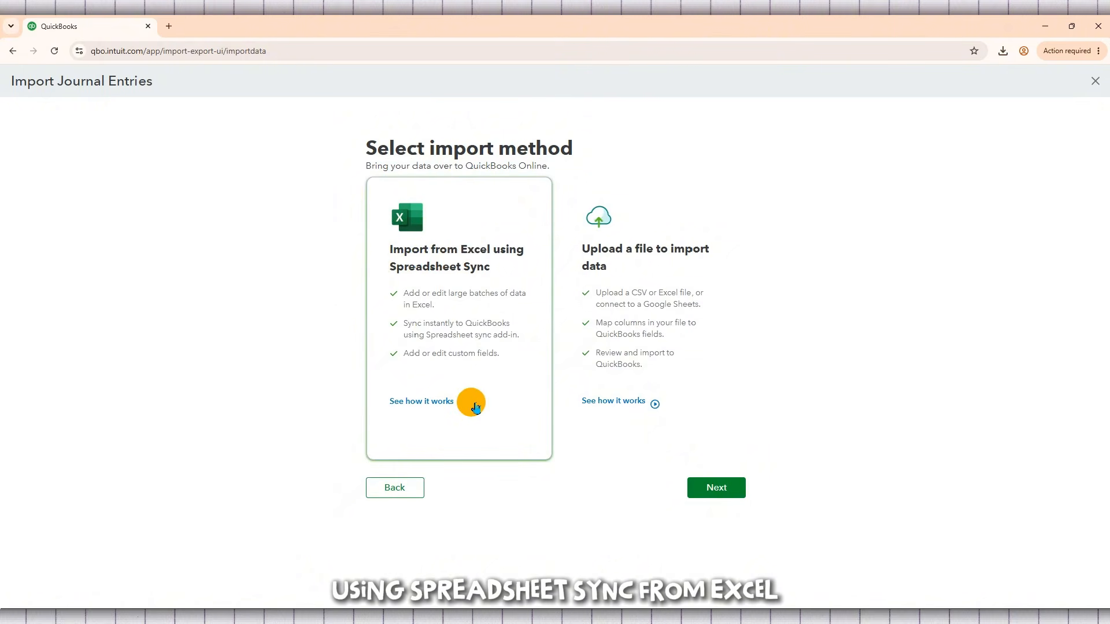
pyautogui.click(660, 279)
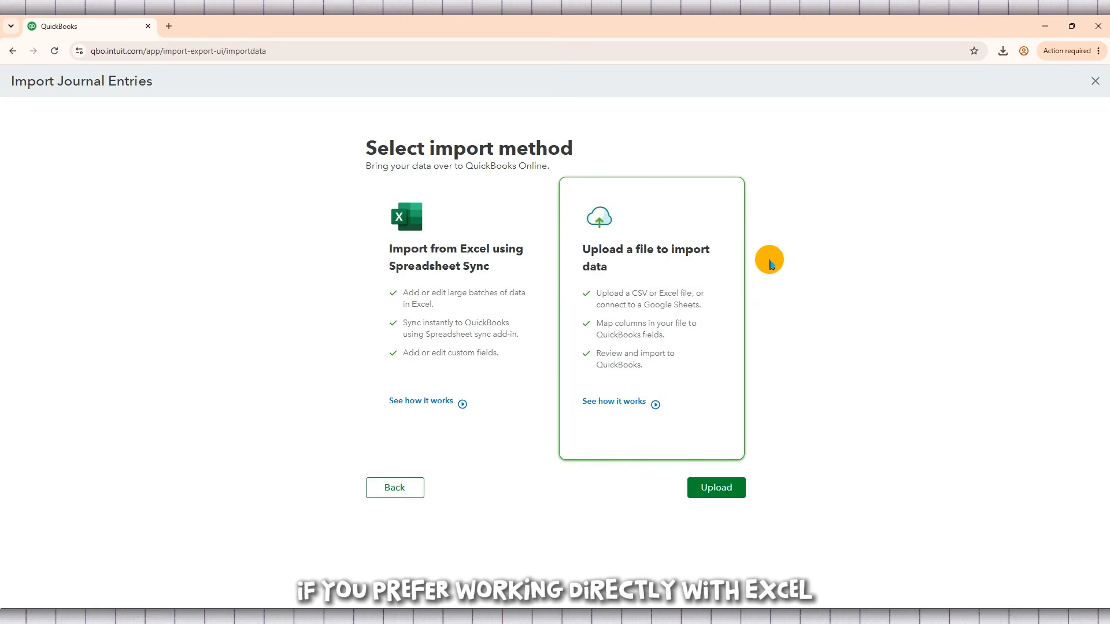
pyautogui.click(481, 293)
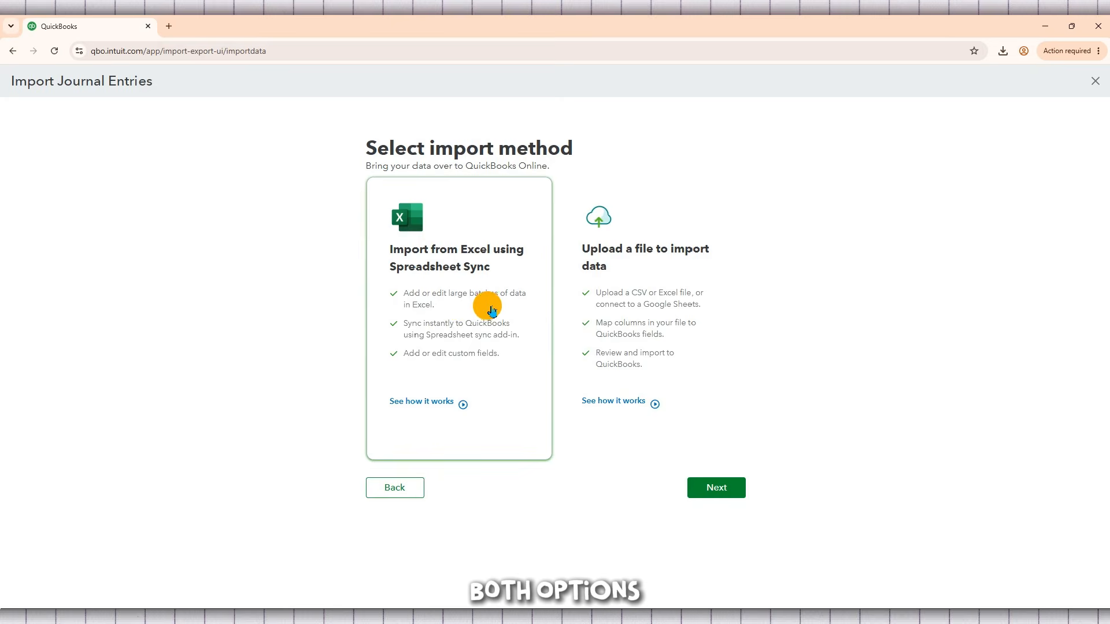
pyautogui.click(622, 311)
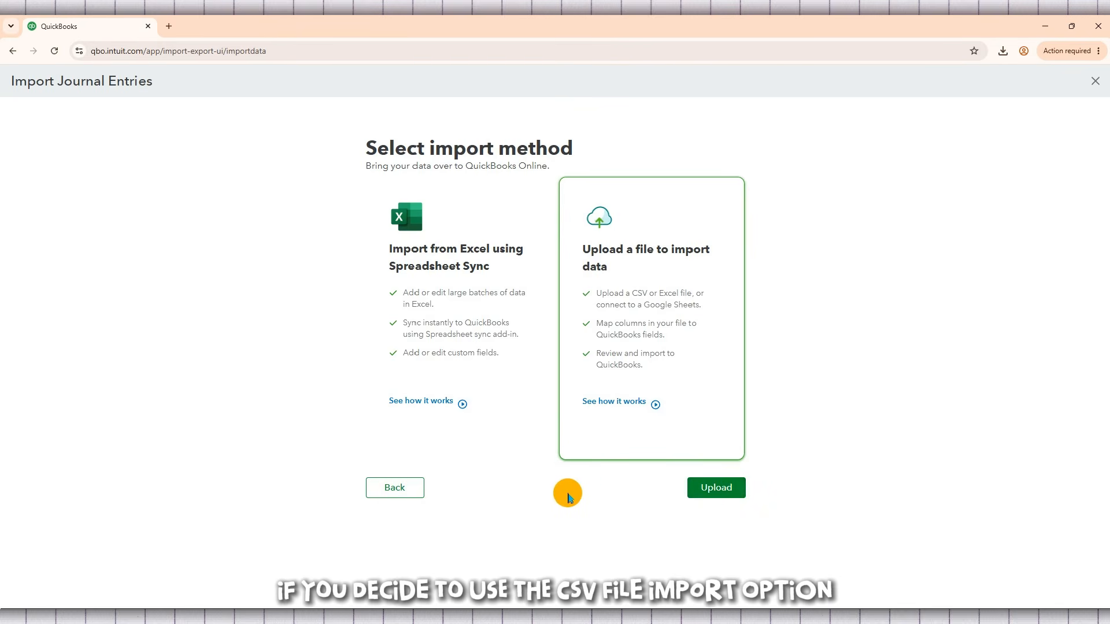
pyautogui.click(723, 489)
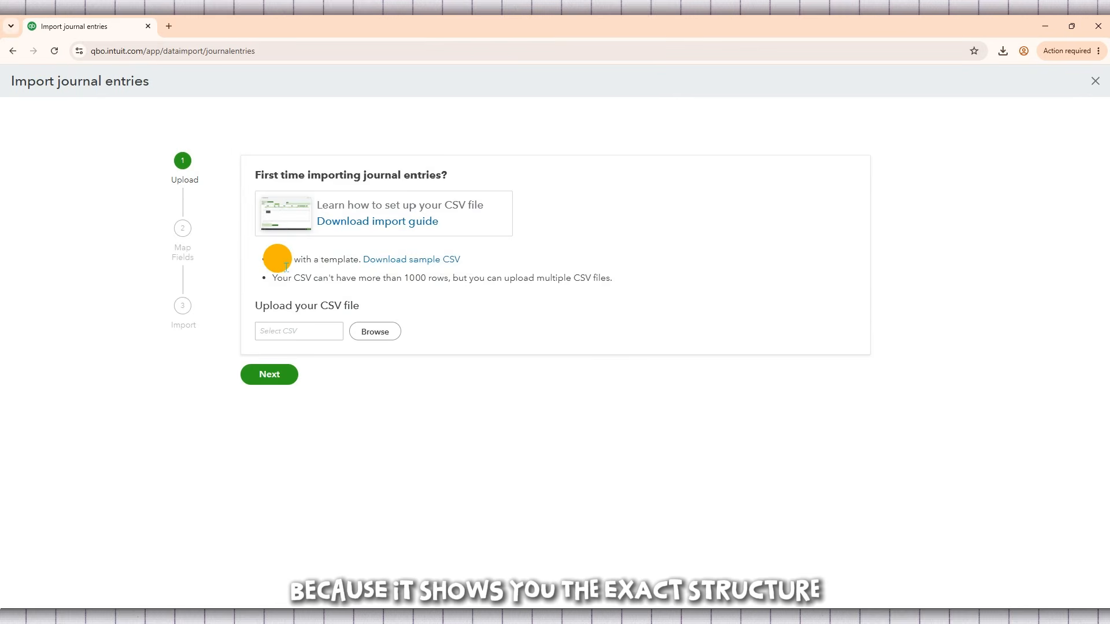
pyautogui.moveTo(278, 259); pyautogui.dragTo(360, 257)
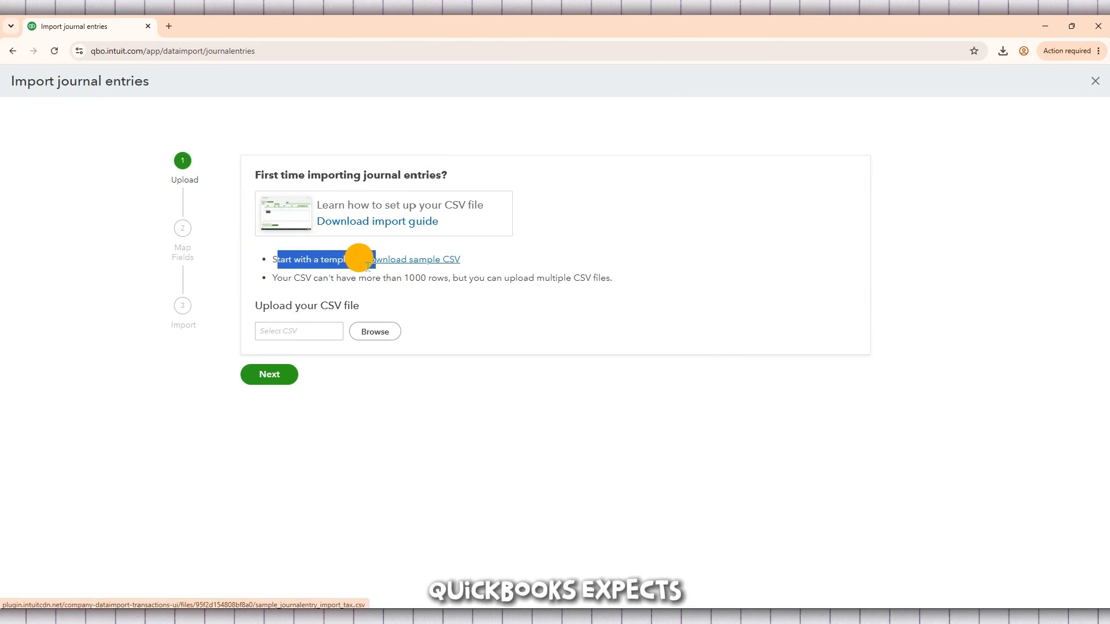
pyautogui.click(357, 258)
pyautogui.tripleClick(347, 257)
pyautogui.click(484, 262)
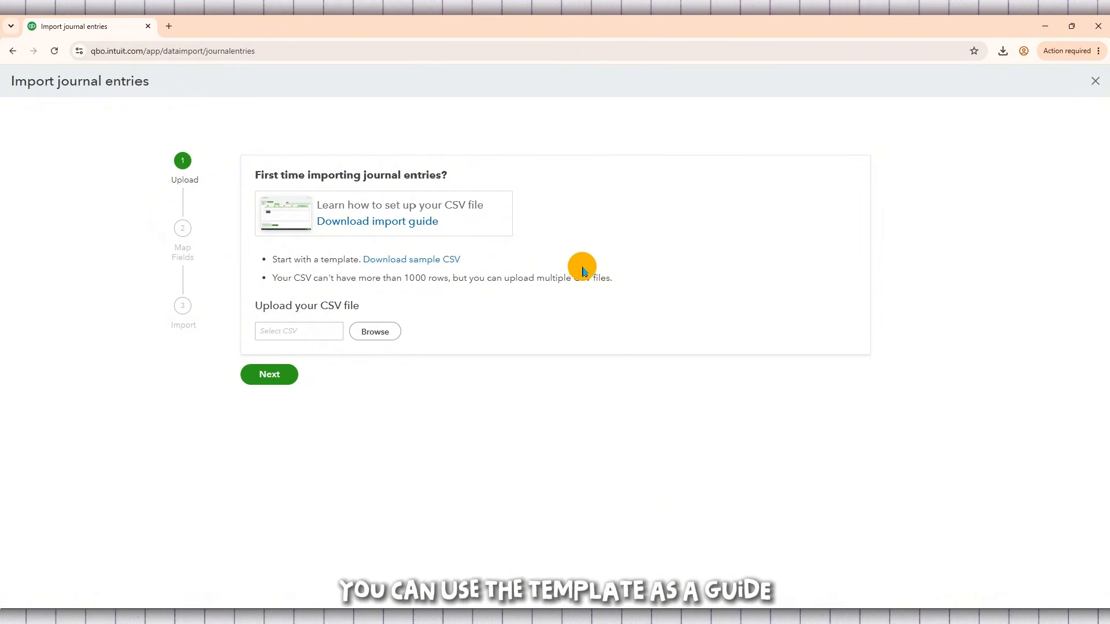
pyautogui.tripleClick(610, 280)
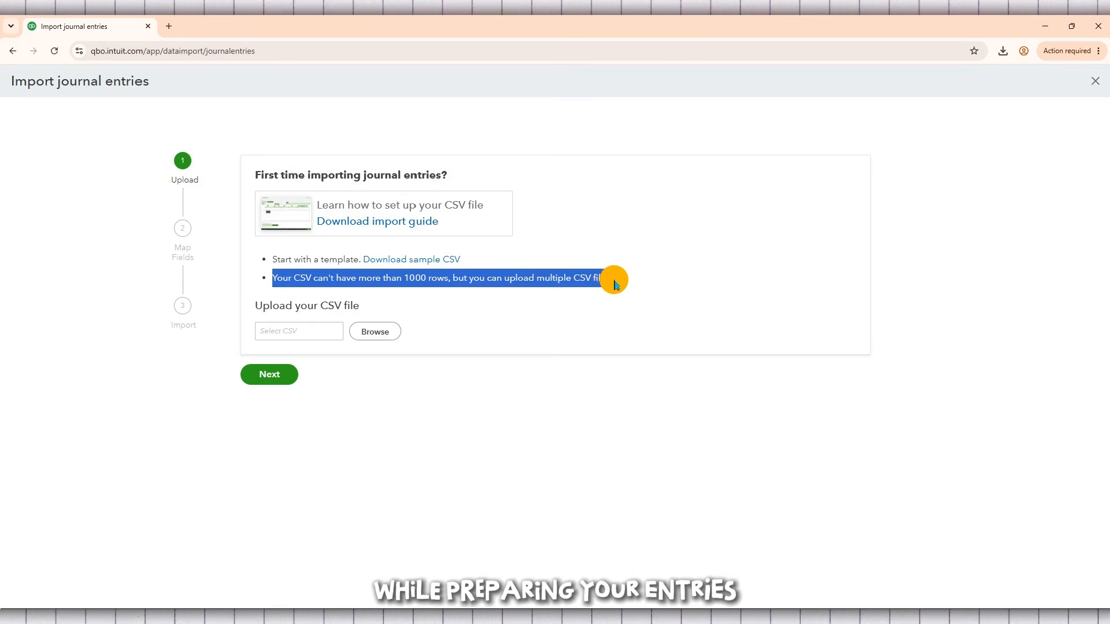
pyautogui.click(634, 282)
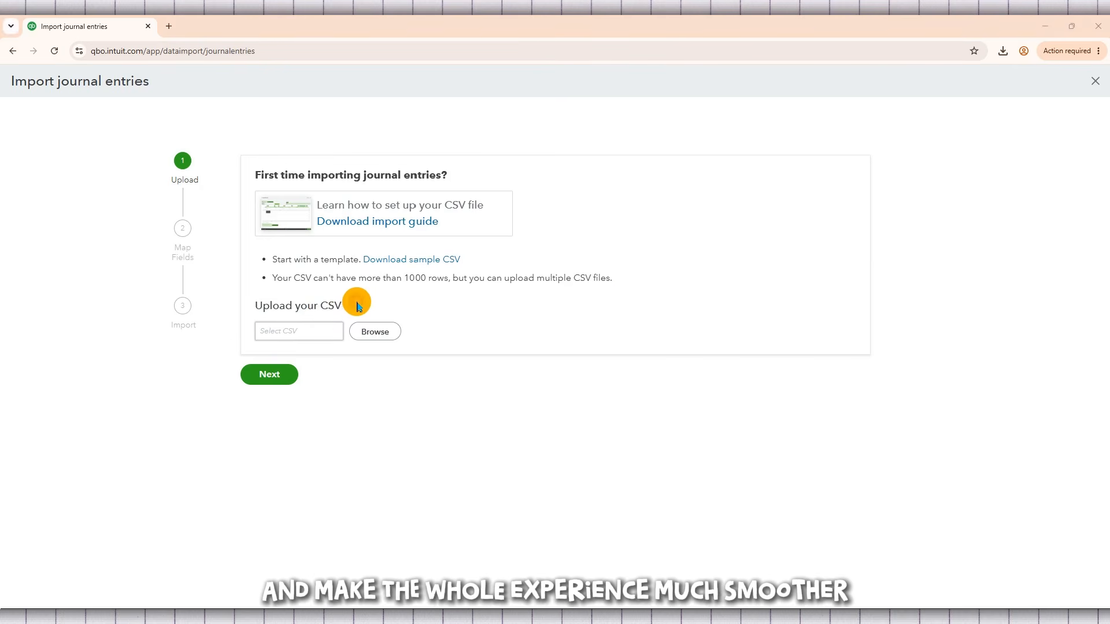
# Select the journal_entries_taxcode file from the Downloads folder as the CSV file for the import.
pyautogui.click(370, 331)
pyautogui.click(966, 226)
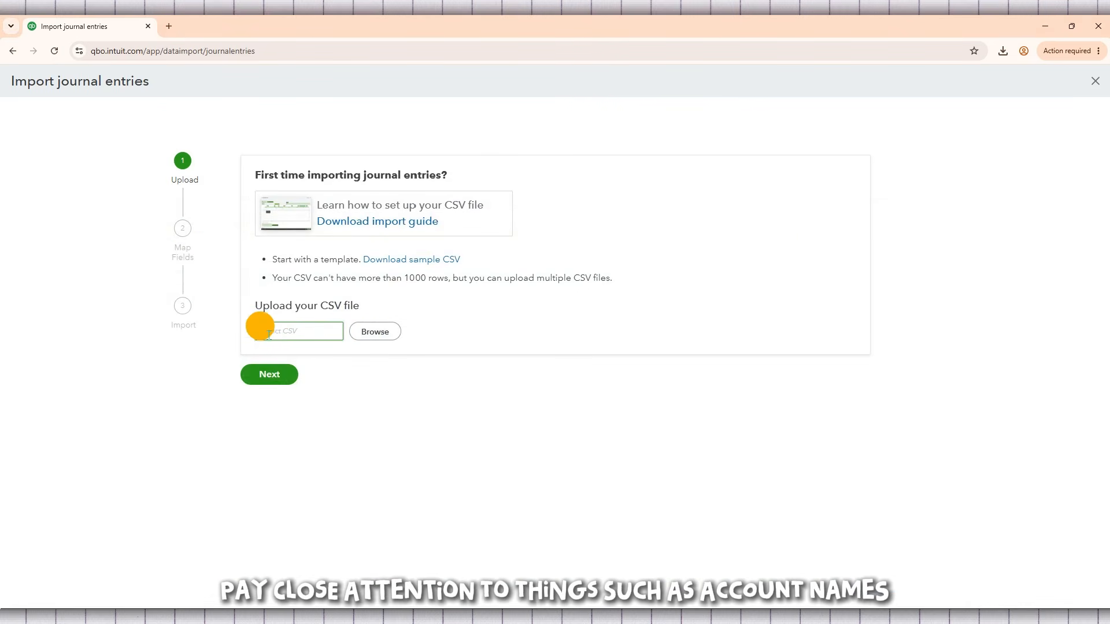
pyautogui.click(381, 334)
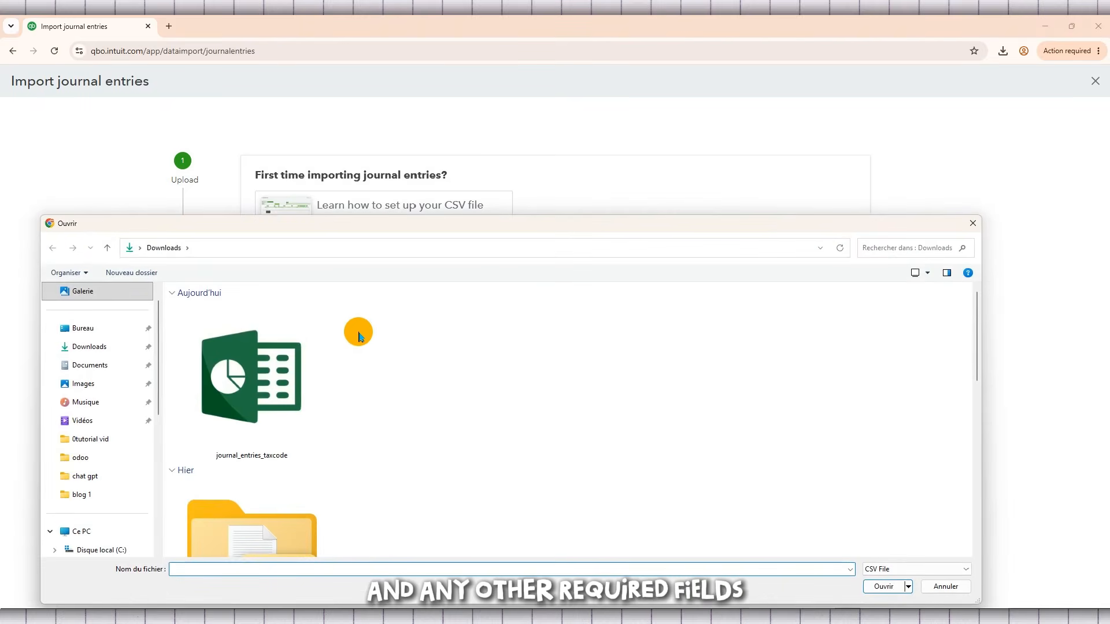
pyautogui.doubleClick(258, 391)
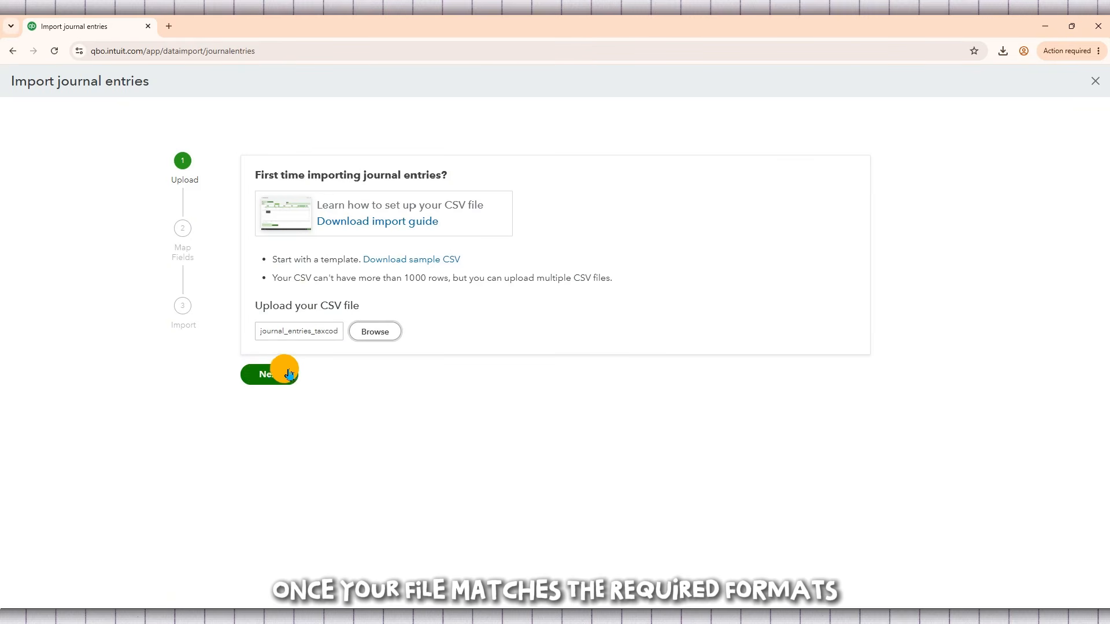
# Choose the journal_entries_taxcode CSV file from the Downloads folder again and proceed to mapping its column headings.
pyautogui.click(367, 333)
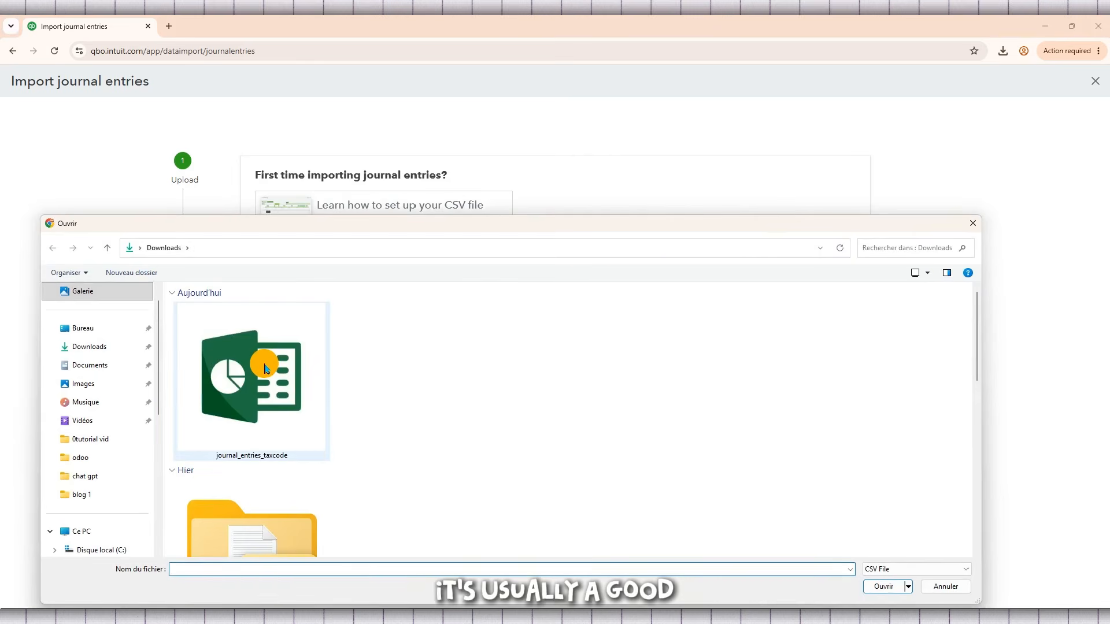
pyautogui.doubleClick(265, 368)
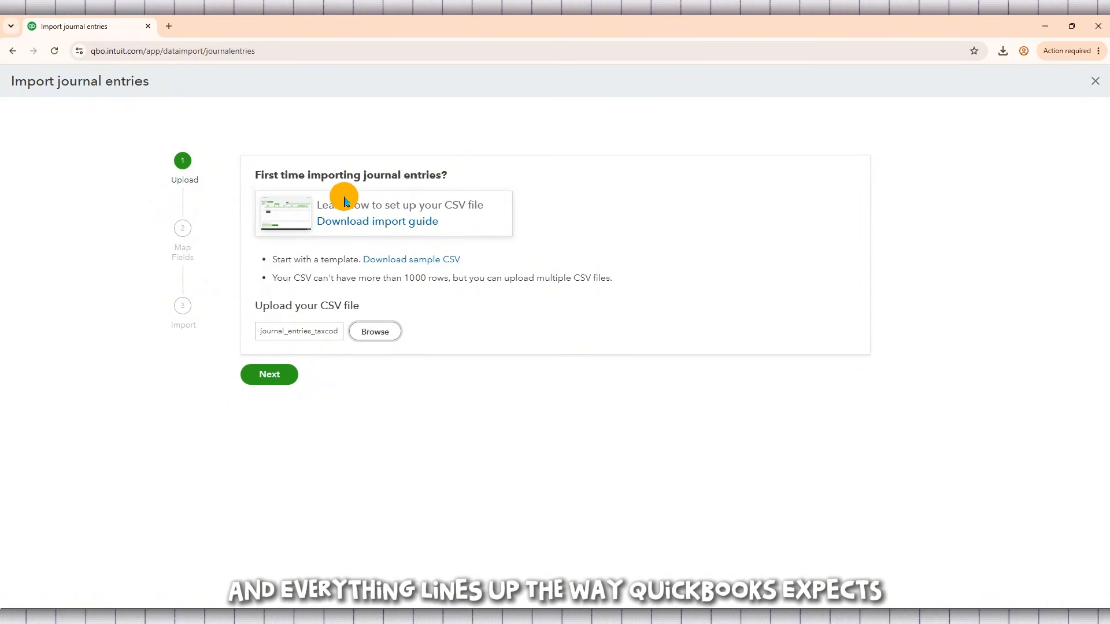
pyautogui.click(268, 372)
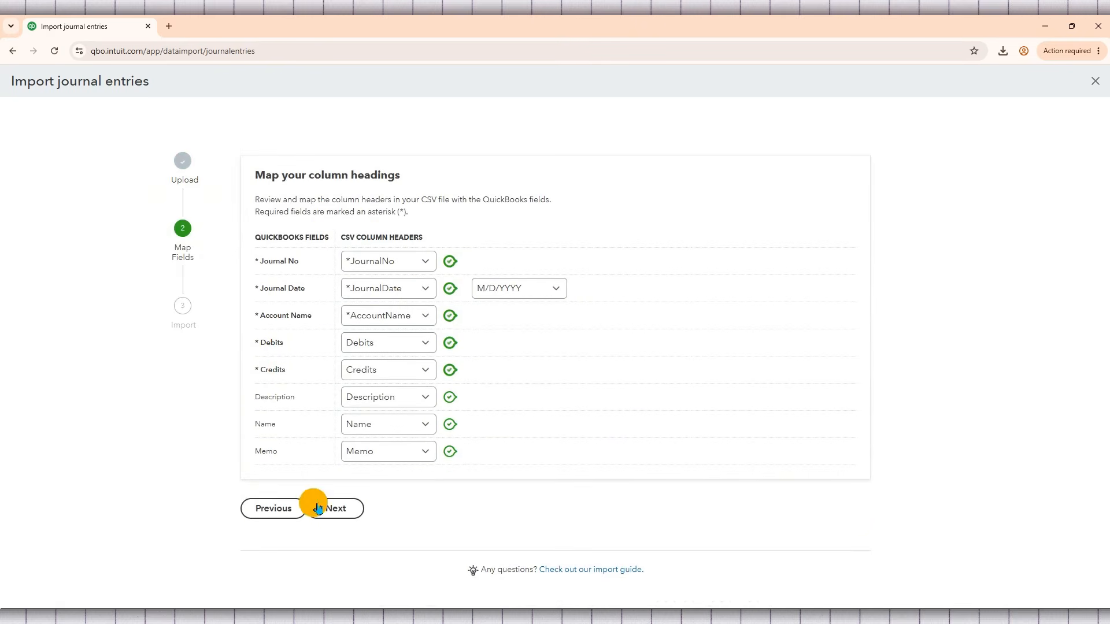
# Submit the column mapping as matched, examine the whole import check report, and return to the column mapping.
pyautogui.click(350, 502)
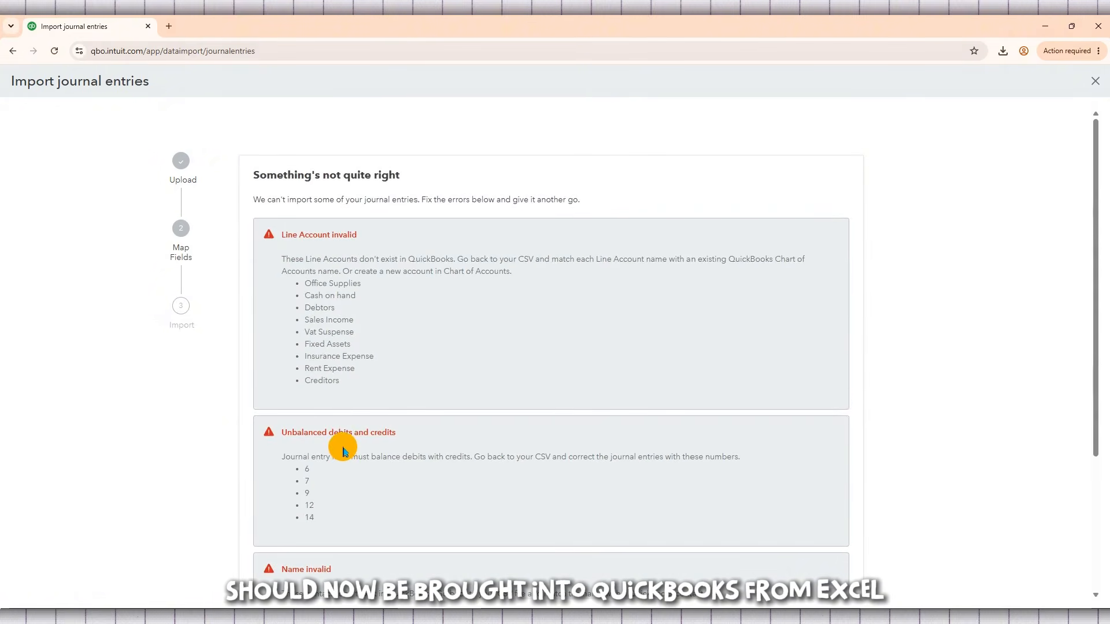
pyautogui.scroll(-3, 343, 449)
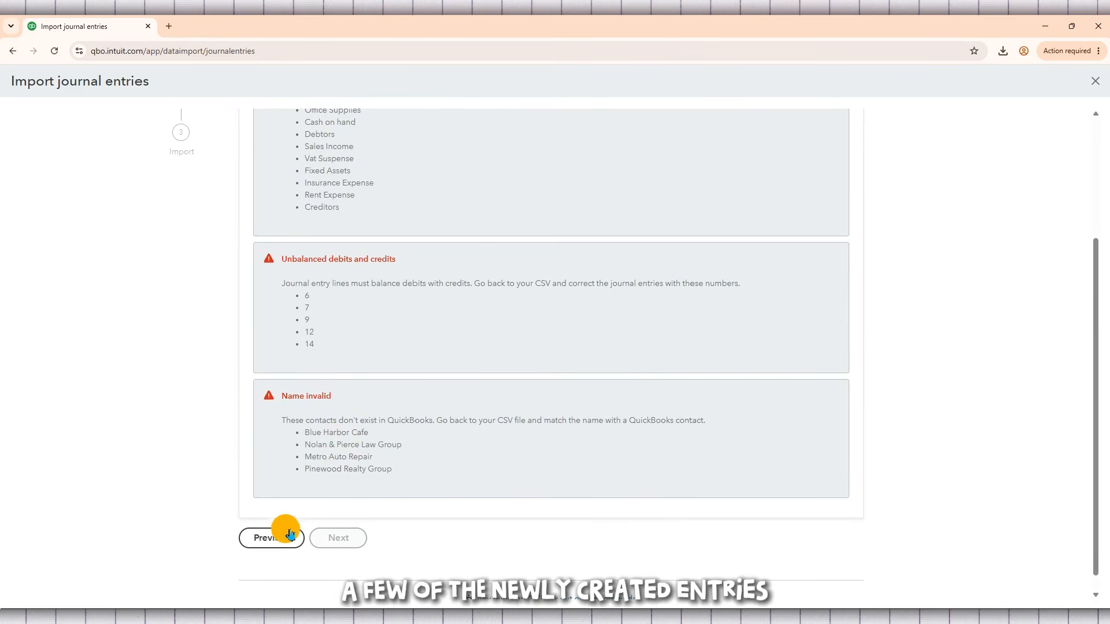
pyautogui.click(272, 539)
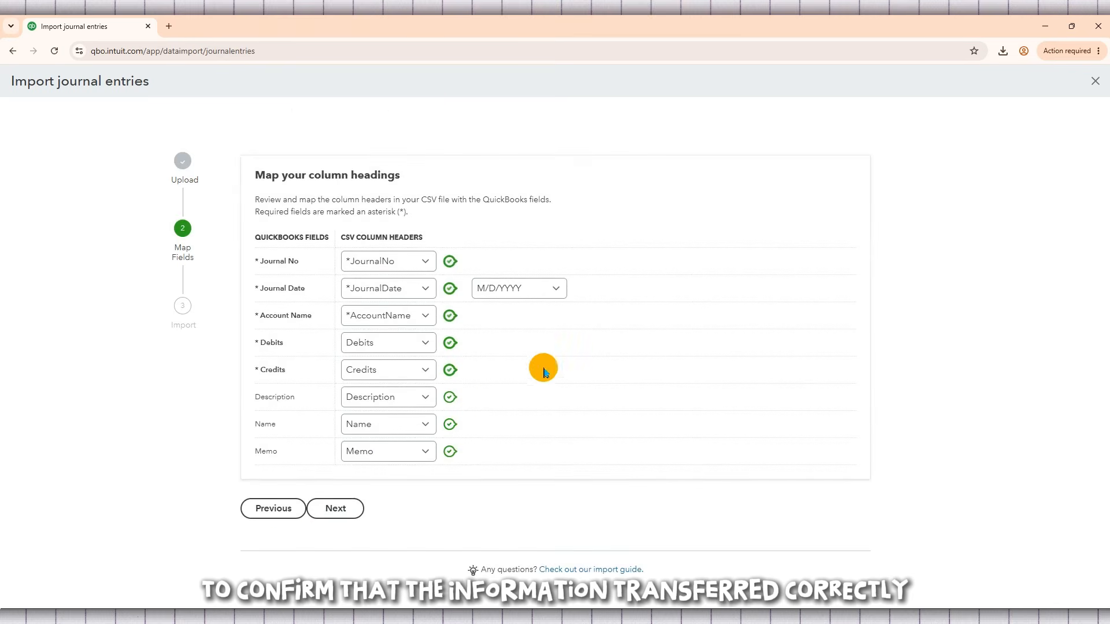
# Check the CSV header choices for the Journal Date field, keep *JournalDate, and submit the column mapping again.
pyautogui.click(431, 290)
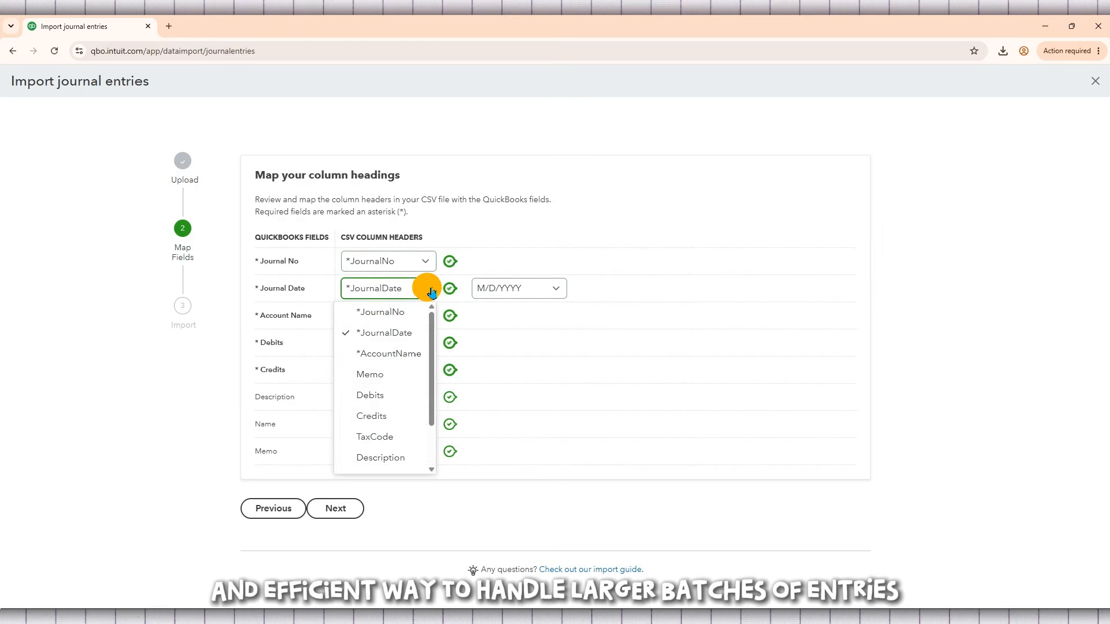
pyautogui.click(431, 290)
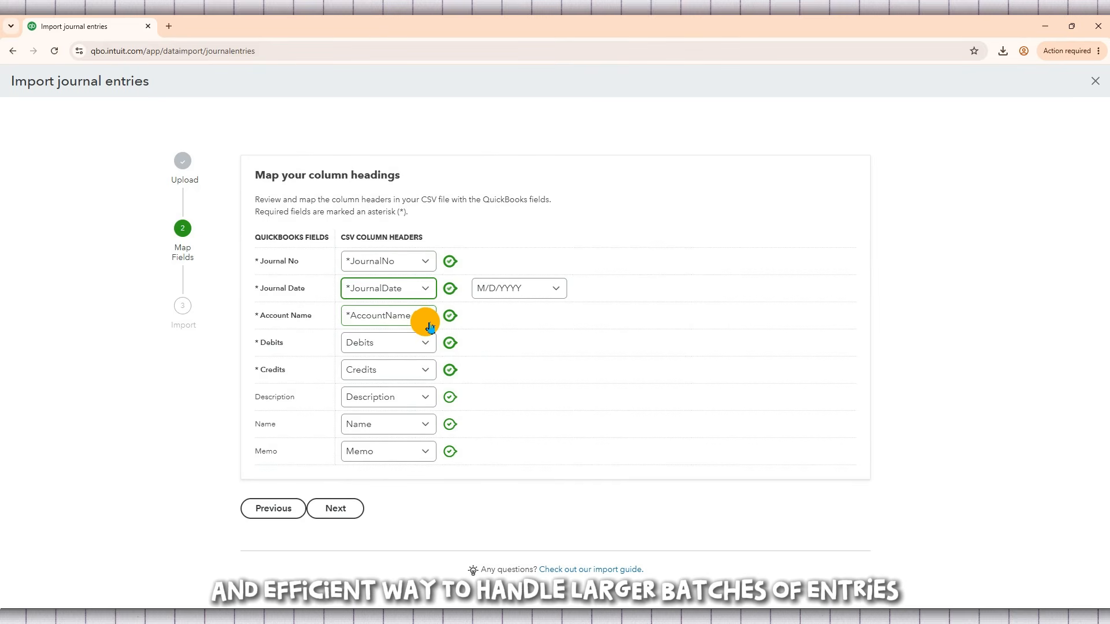
pyautogui.click(341, 519)
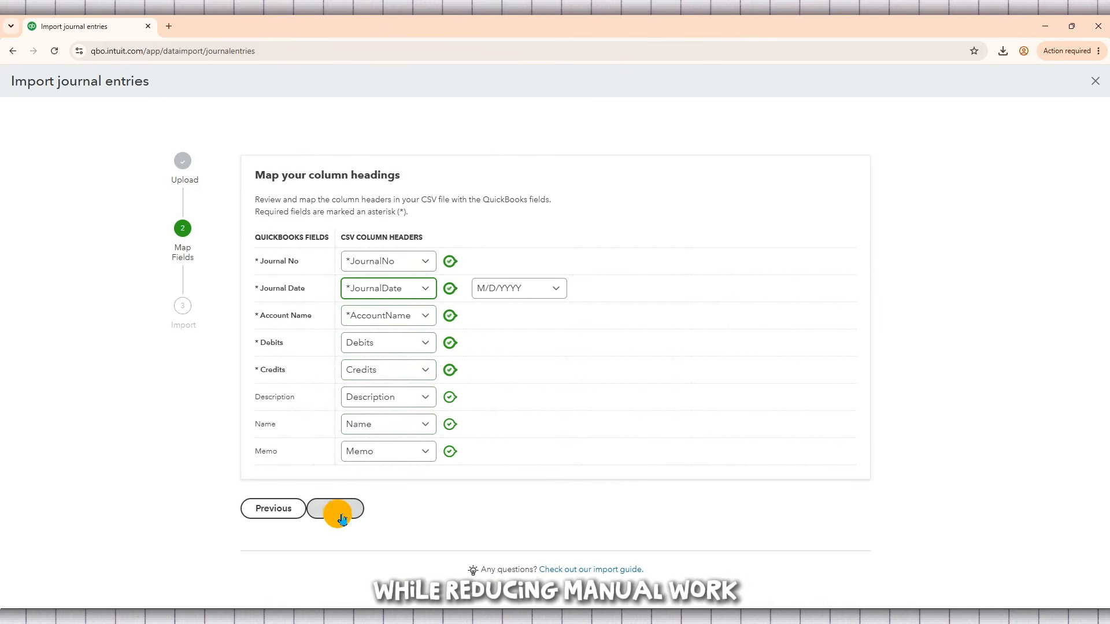